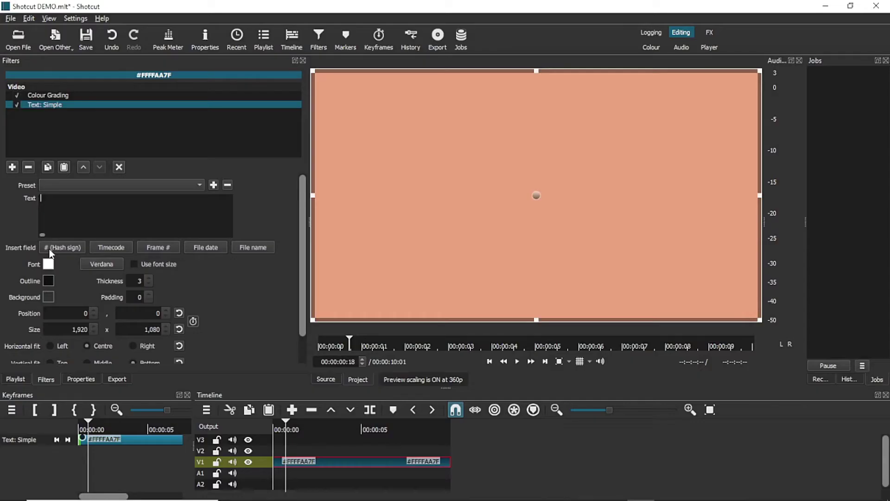
Step: Insert the hash sign field into the text, then delete it again
left_click(49, 250)
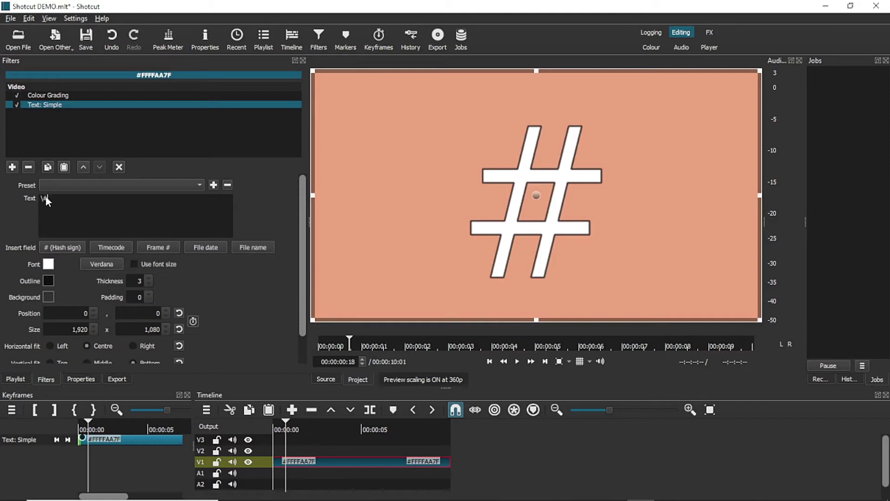
left_click_drag(58, 199, 28, 198)
type("#")
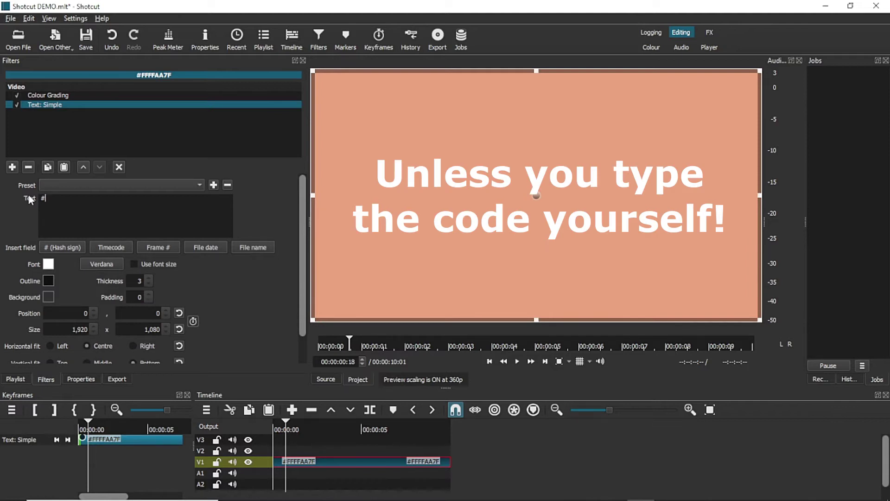
key("BackSpace")
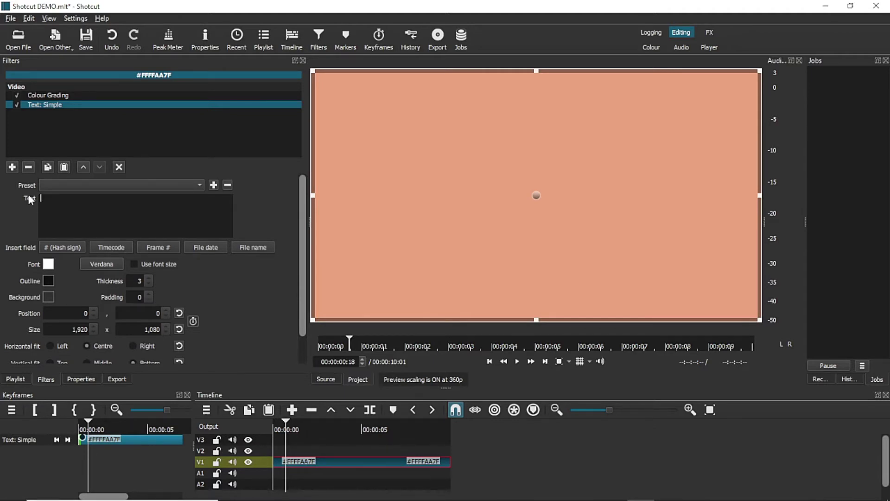
Step: Preview and remove the frame number field, then insert the file date field (2021/12/06)
left_click(157, 247)
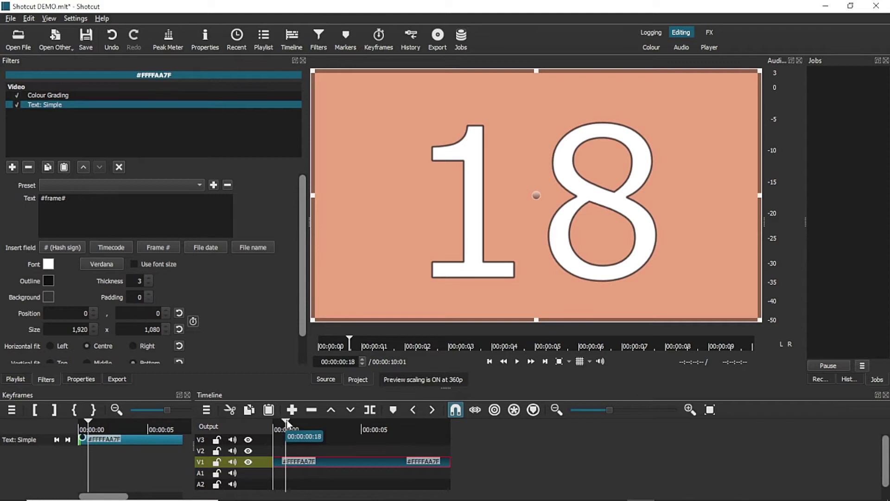
mouse_move(286, 424)
left_mouse_down()
mouse_move(395, 427)
mouse_move(416, 436)
mouse_move(272, 430)
left_mouse_up()
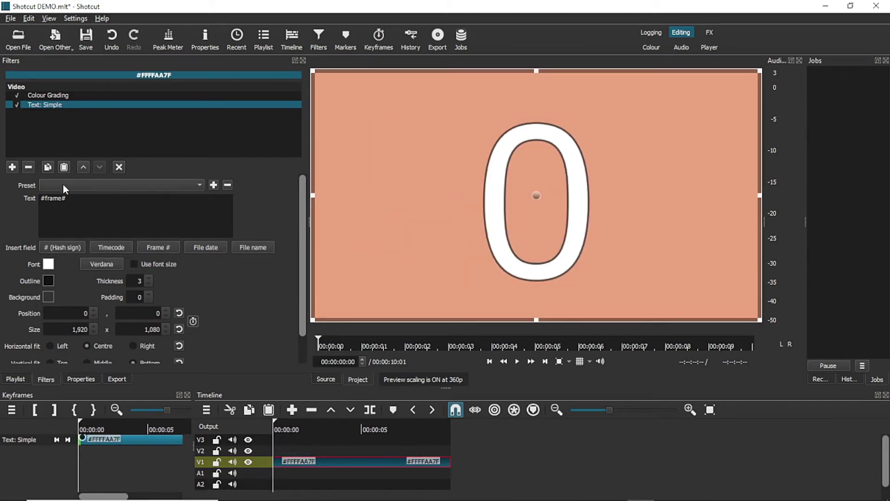
left_click(59, 201)
key("ctrl+a")
key("BackSpace")
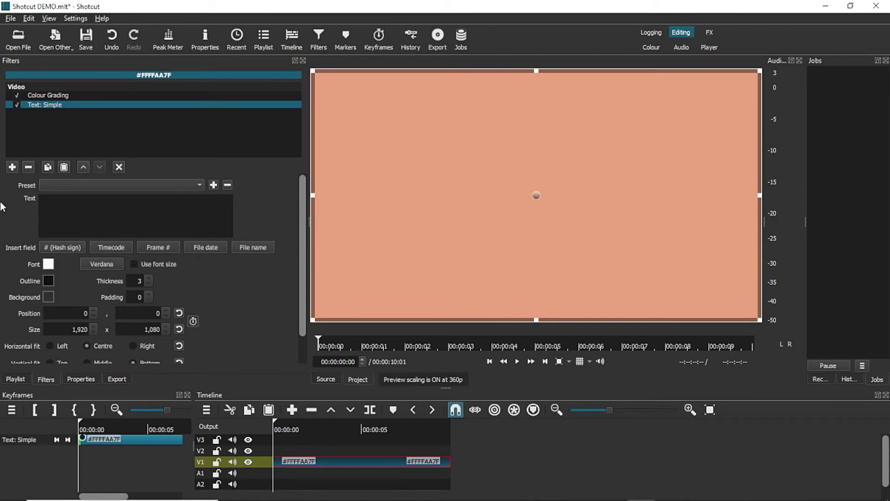
left_click(204, 249)
left_click(282, 433)
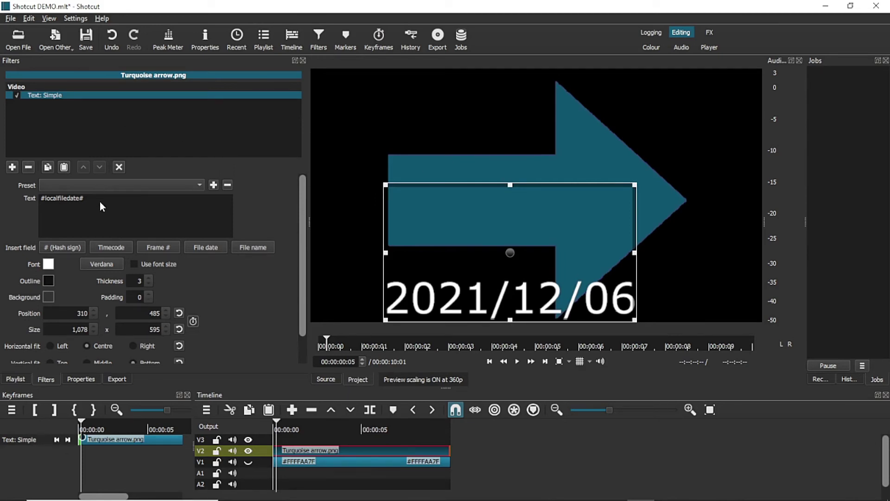
Step: Replace the file date text with the file name field
left_click_drag(58, 199, 1, 190)
key("BackSpace")
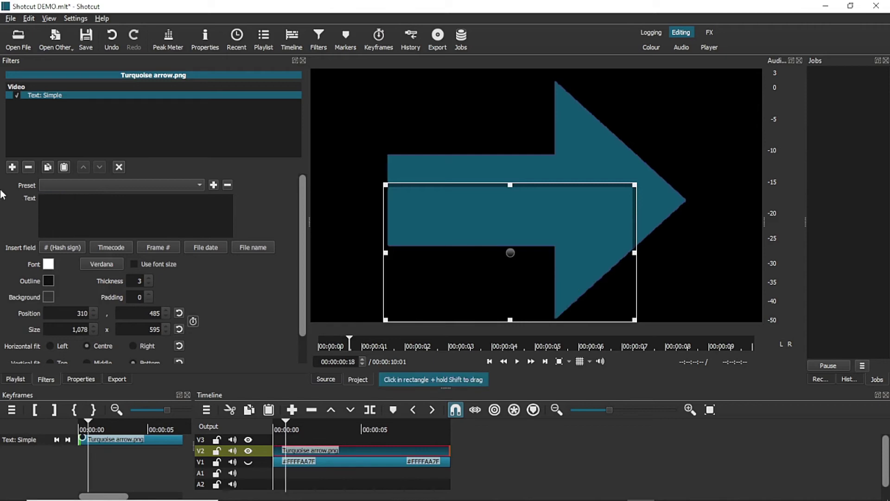
left_click(252, 246)
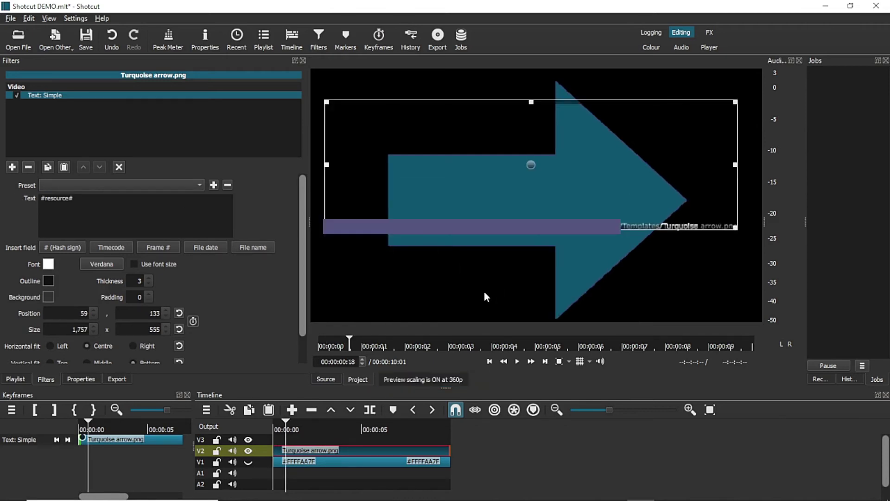